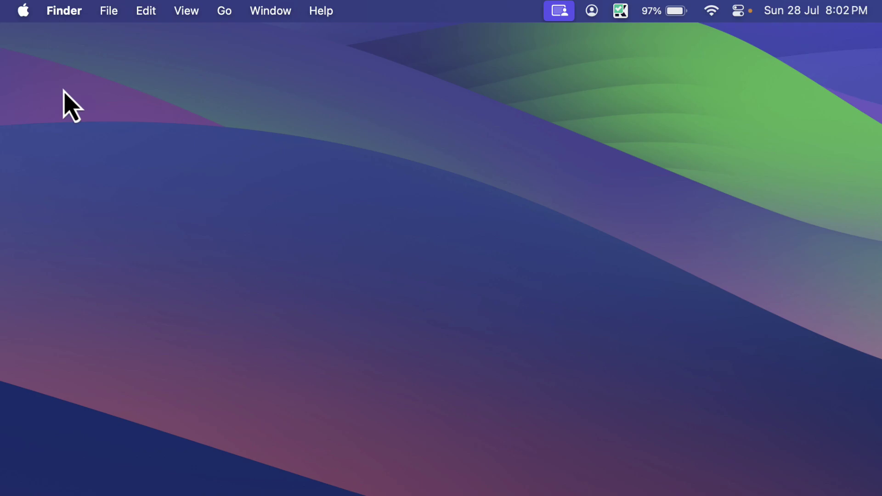
Launch Safari from Spotlight and go to beta.apple.com
key("super+space")
type("safari")
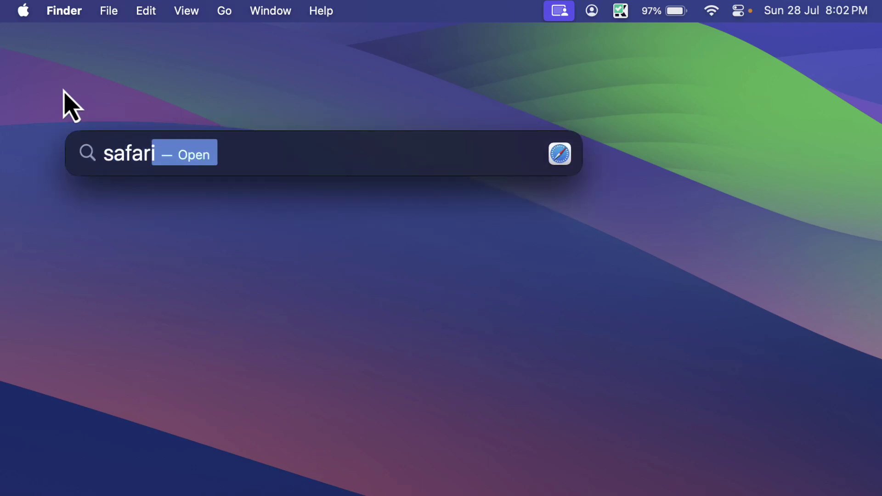
key("Return")
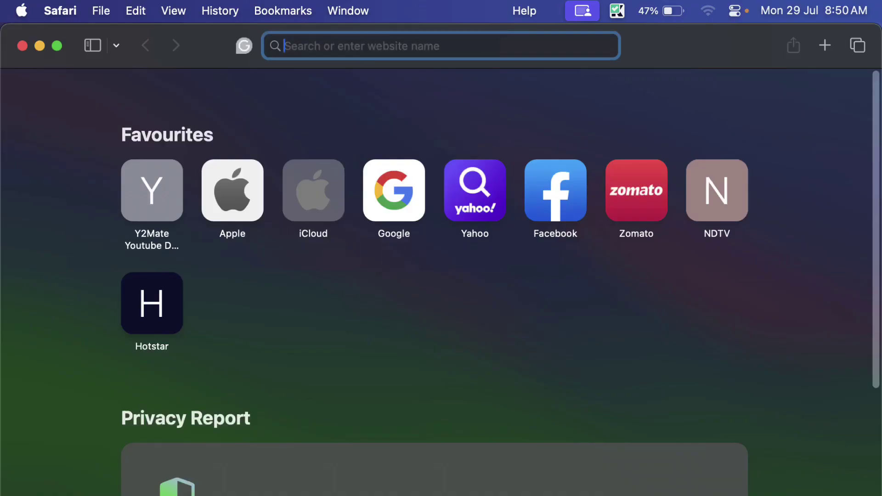
type("be")
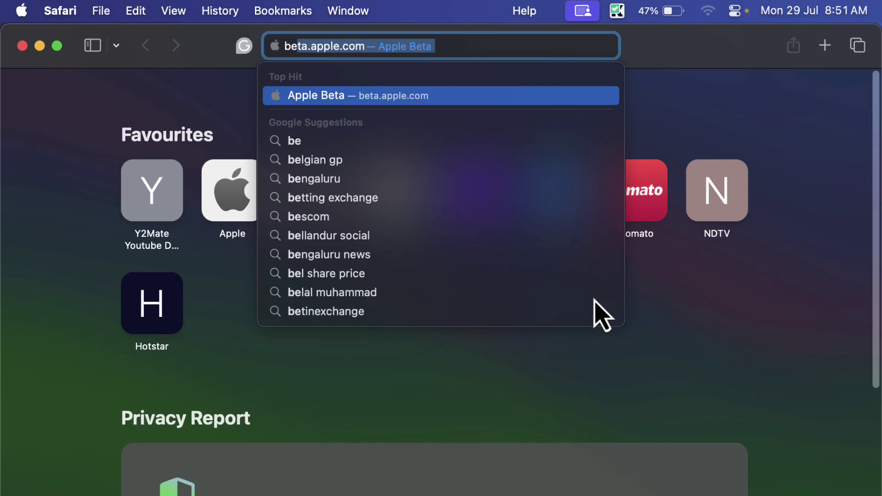
type("ta.apple.com")
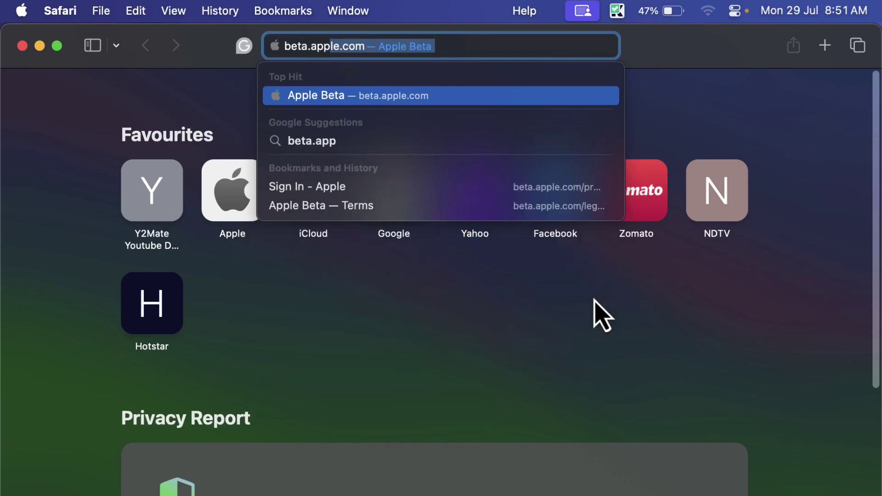
key("Return")
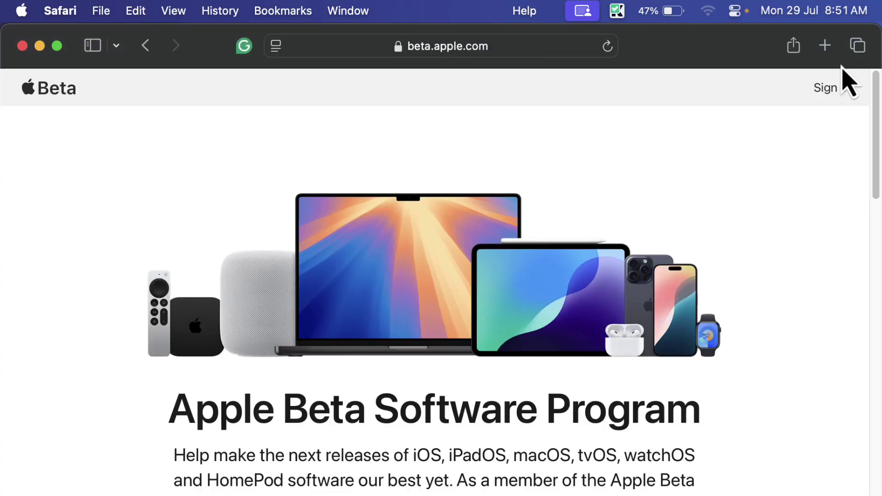
Sign in to the beta site with the Apple Account password
left_click(828, 90)
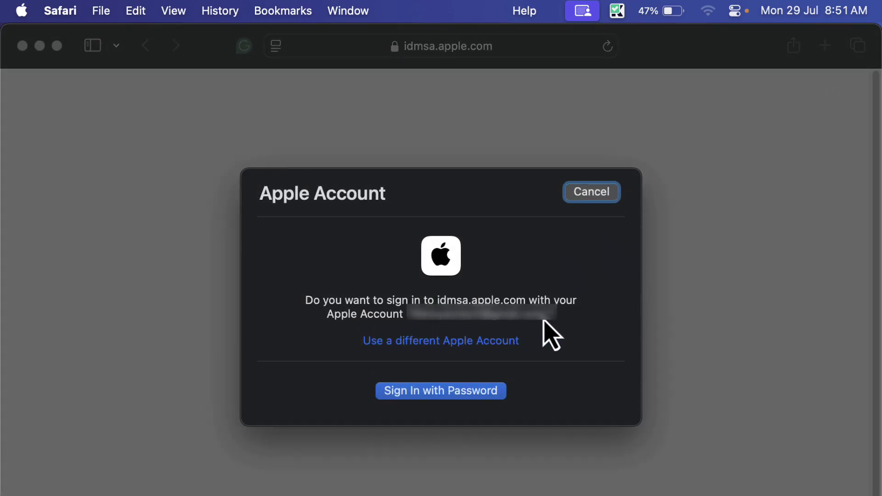
left_click(432, 395)
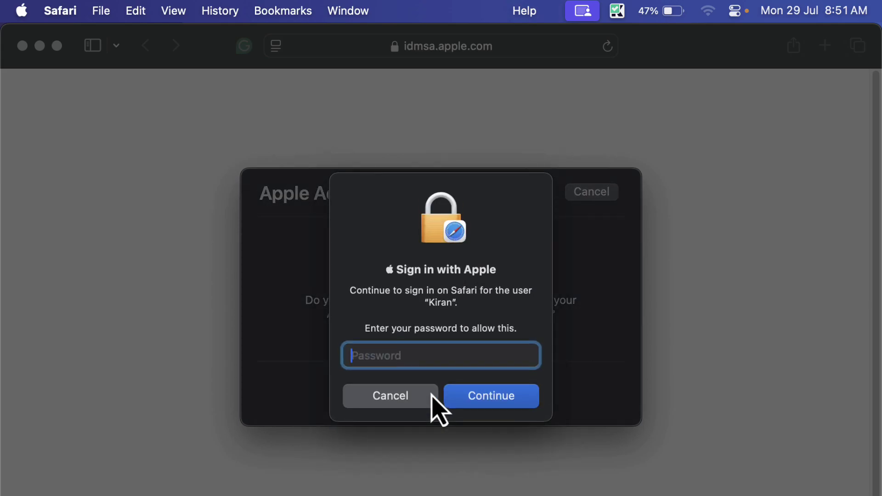
type("•••••••••")
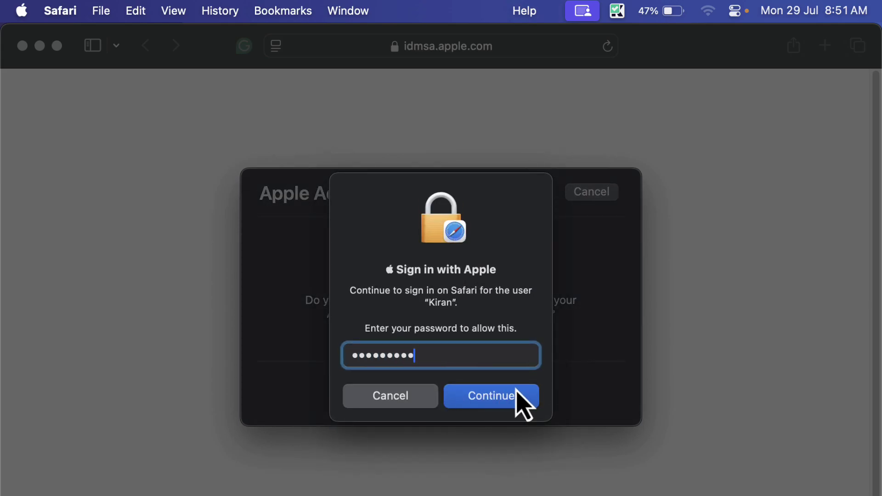
left_click(523, 399)
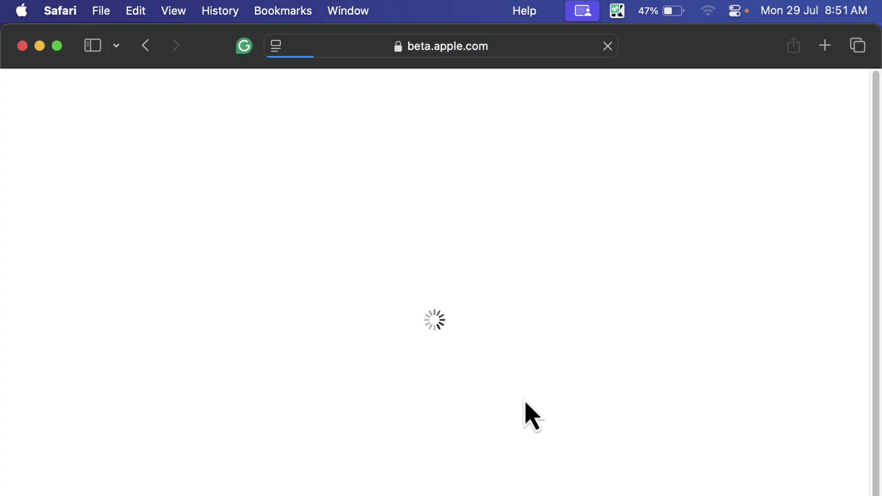
Agree to the beta program terms and go to the Mac enrollment page's beta-update steps
scroll(697, 317, "down", 10)
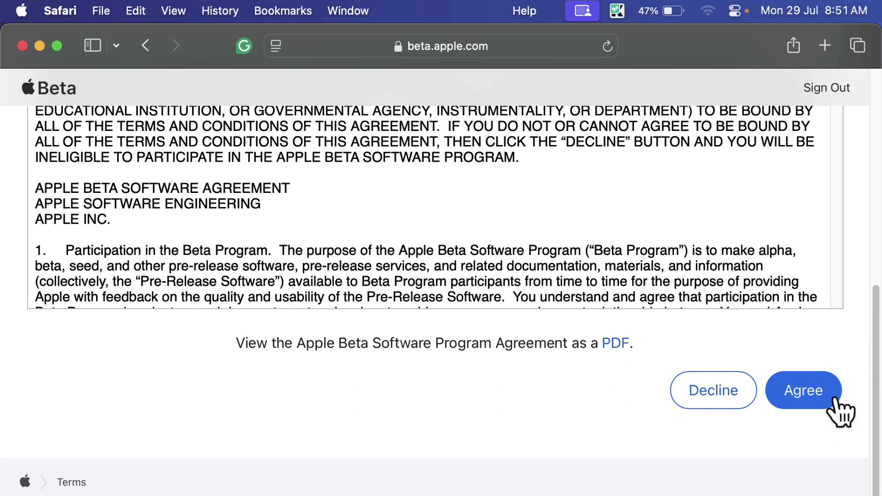
left_click(836, 399)
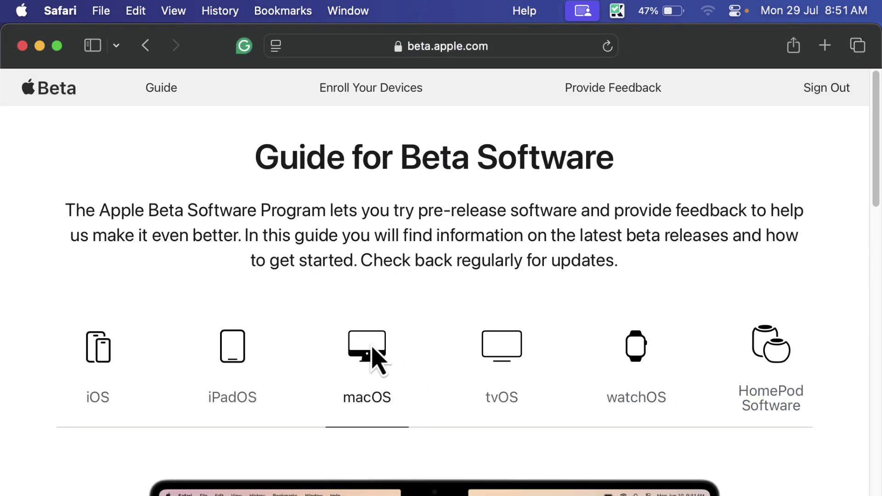
scroll(376, 360, "down", 15)
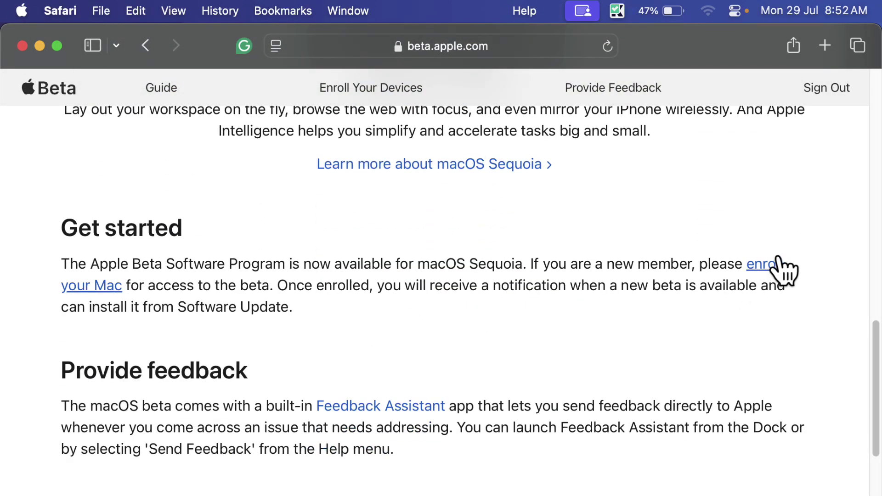
left_click(775, 265)
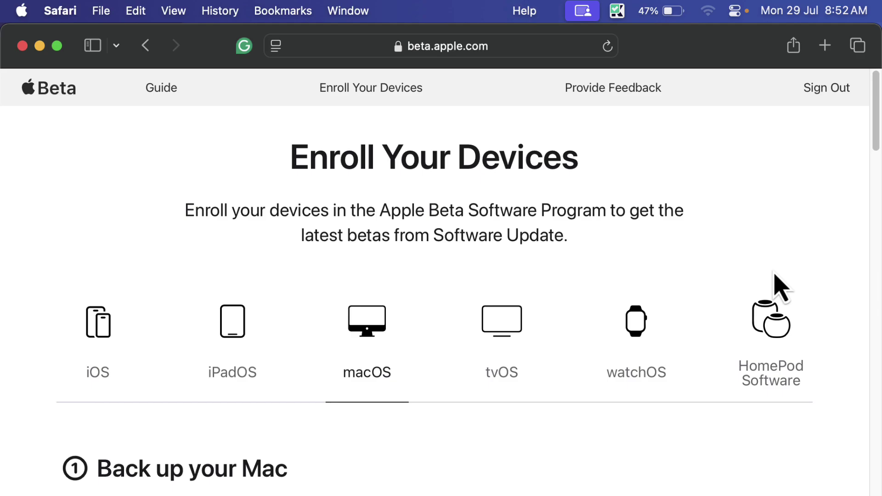
scroll(780, 287, "down", 10)
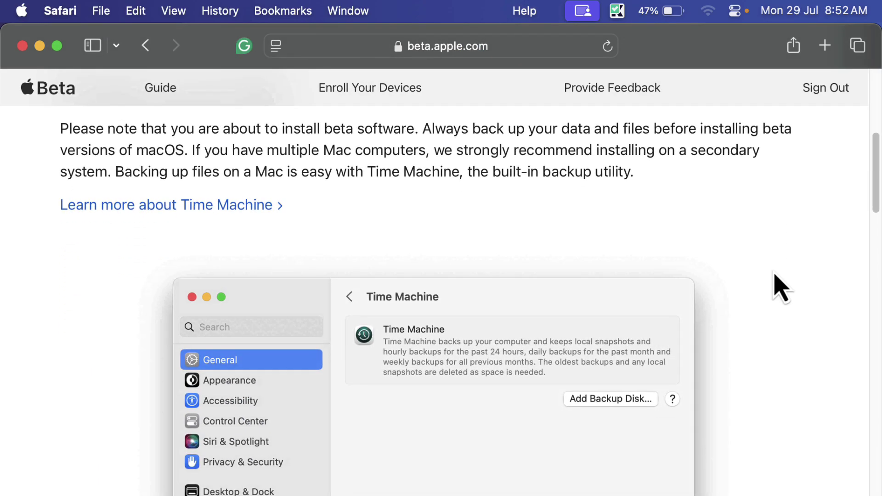
scroll(781, 287, "down", 4)
scroll(781, 287, "up", 6)
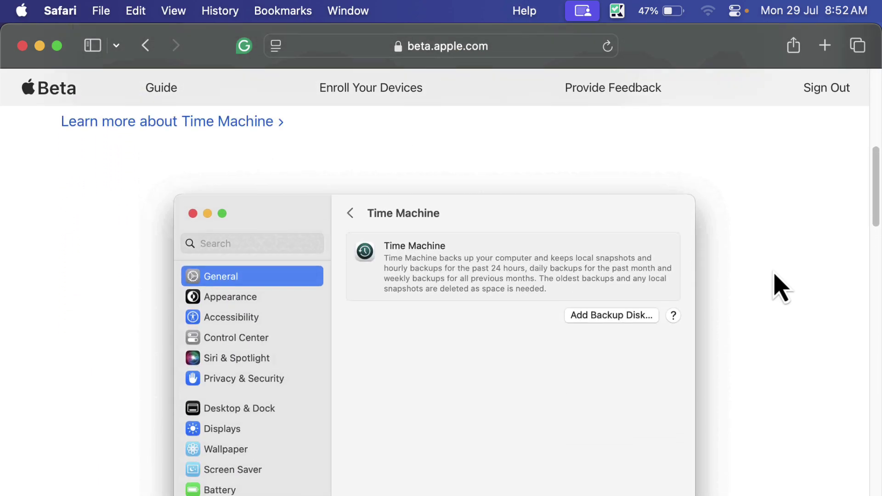
scroll(781, 287, "up", 2)
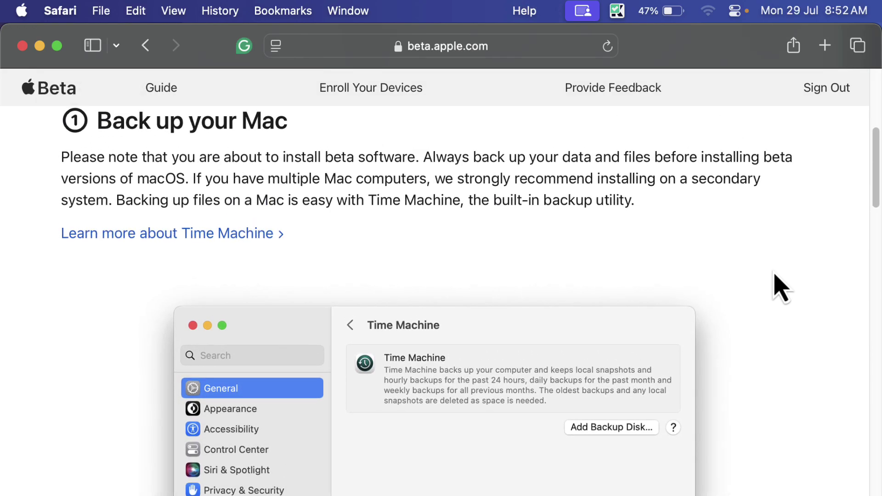
scroll(781, 288, "down", 10)
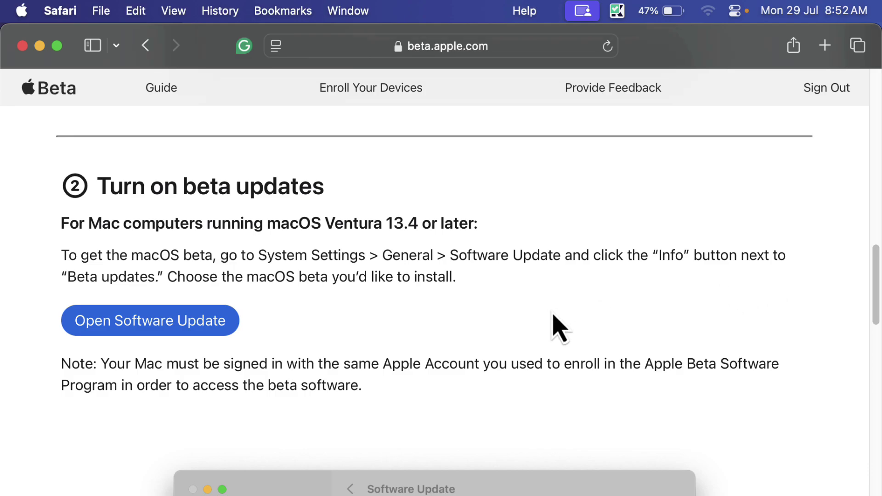
Open Software Update from the web page and choose the macOS Sequoia Developer Beta channel
left_click(226, 333)
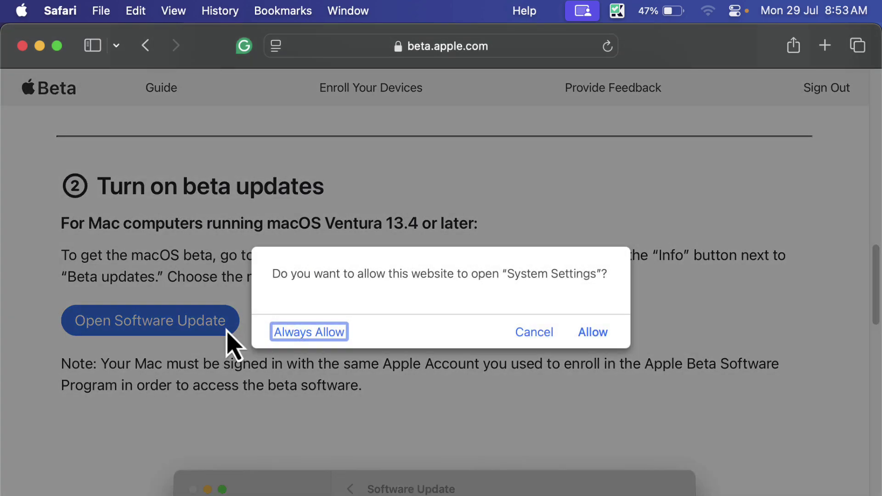
left_click(592, 332)
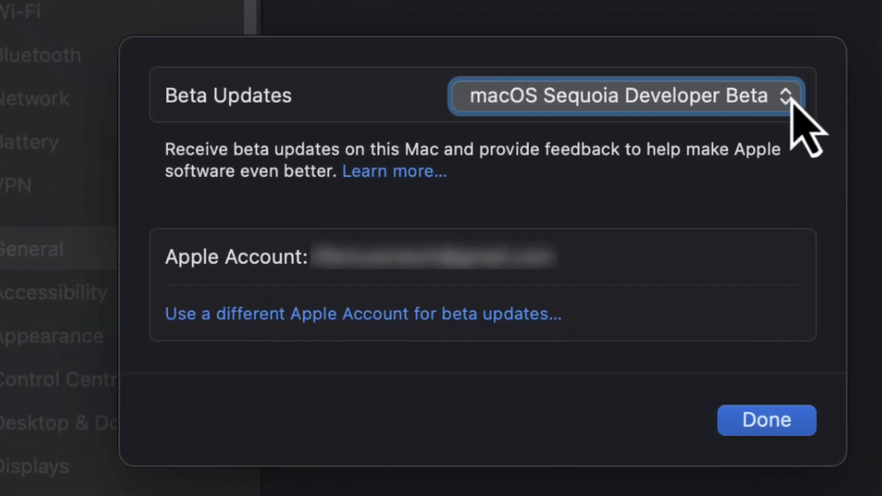
left_click(750, 200)
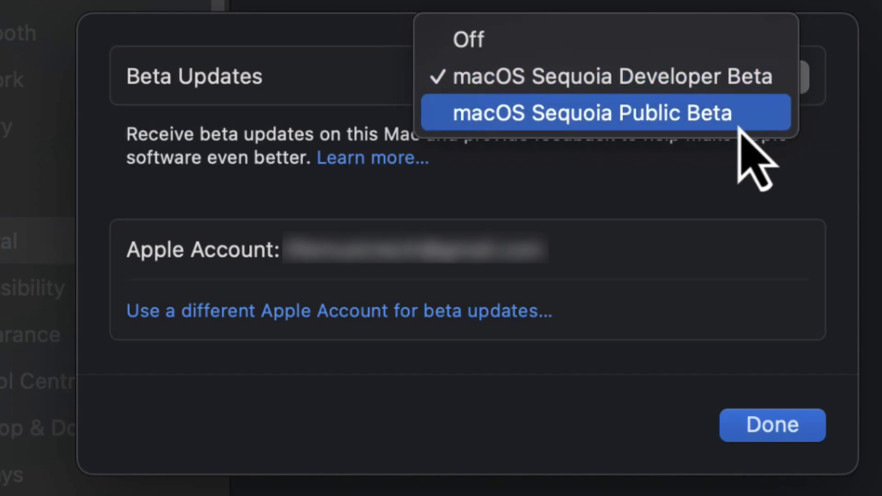
left_click(786, 85)
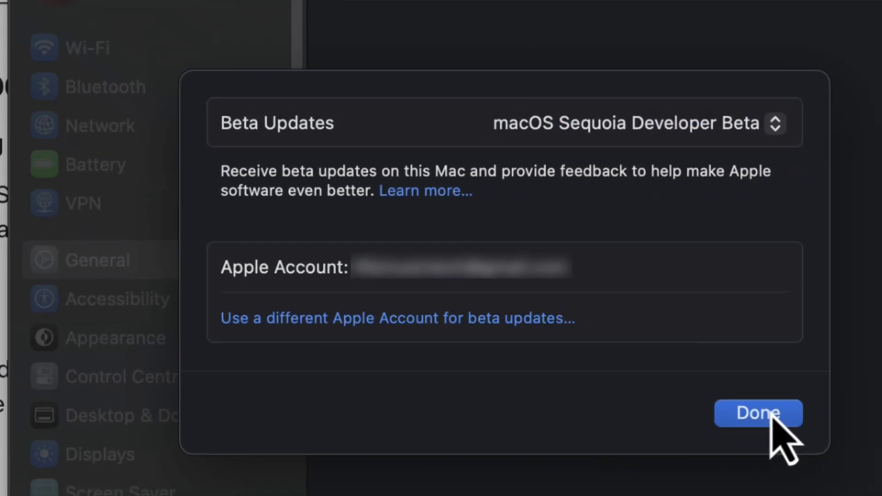
left_click(772, 412)
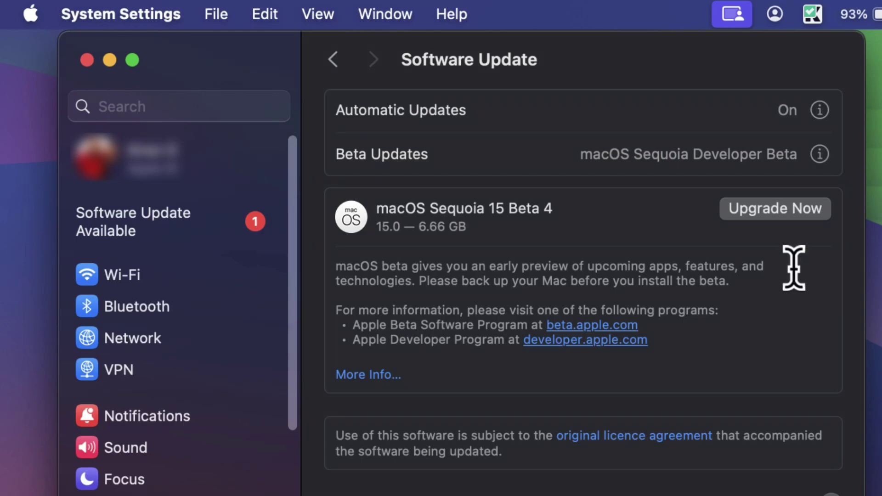
Start the macOS Sequoia 15 Beta 4 upgrade, approving it with the administrator password
left_click(787, 212)
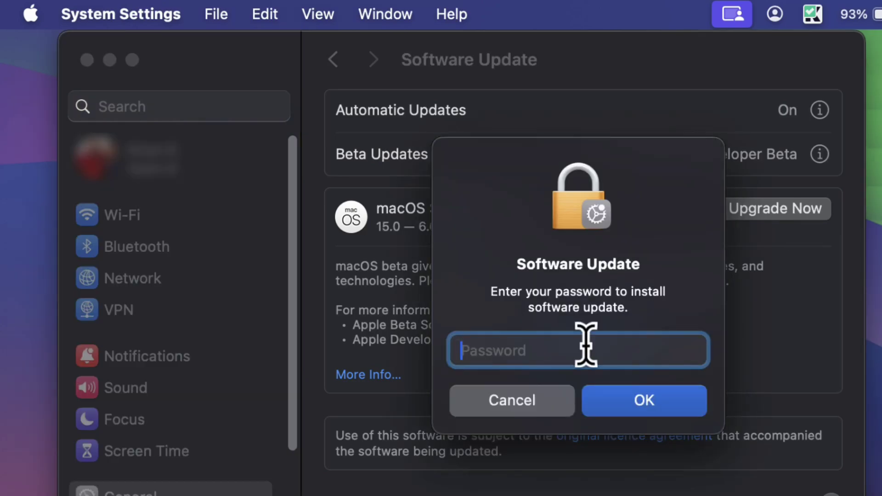
type("••••••••••")
left_click(689, 414)
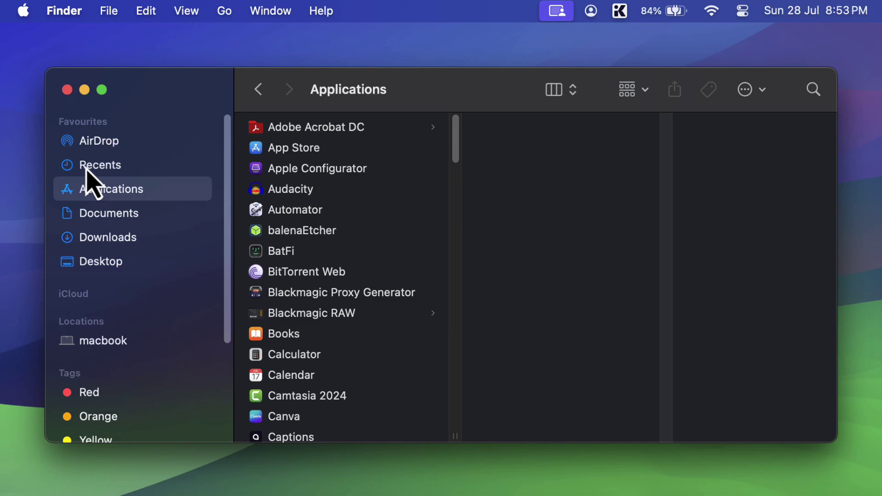
Check About This Mac shows macOS 15.0, then close it
left_click(22, 10)
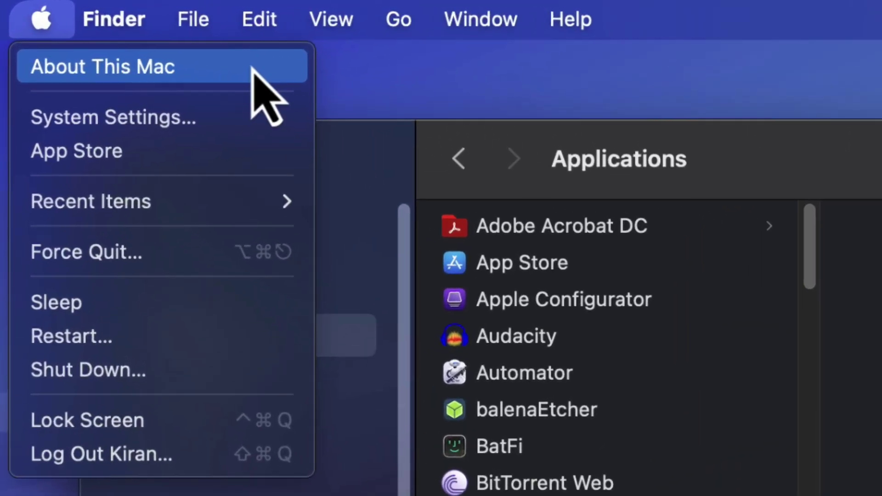
left_click(128, 38)
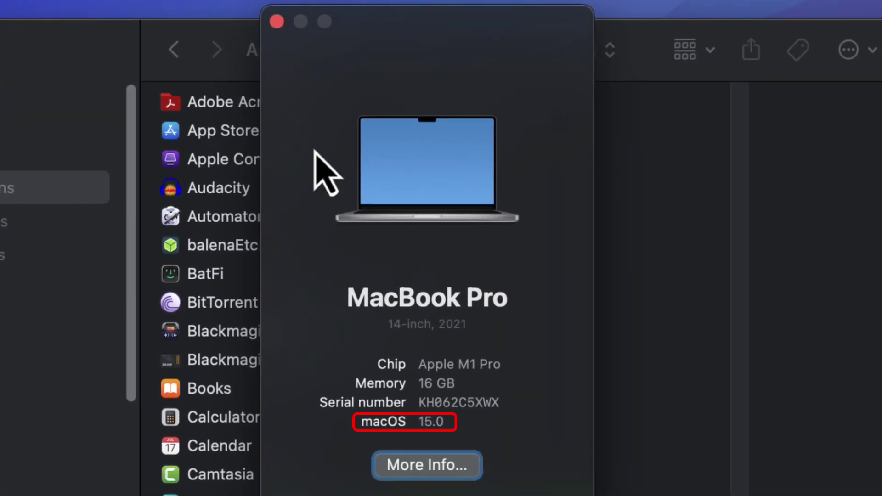
left_click(346, 44)
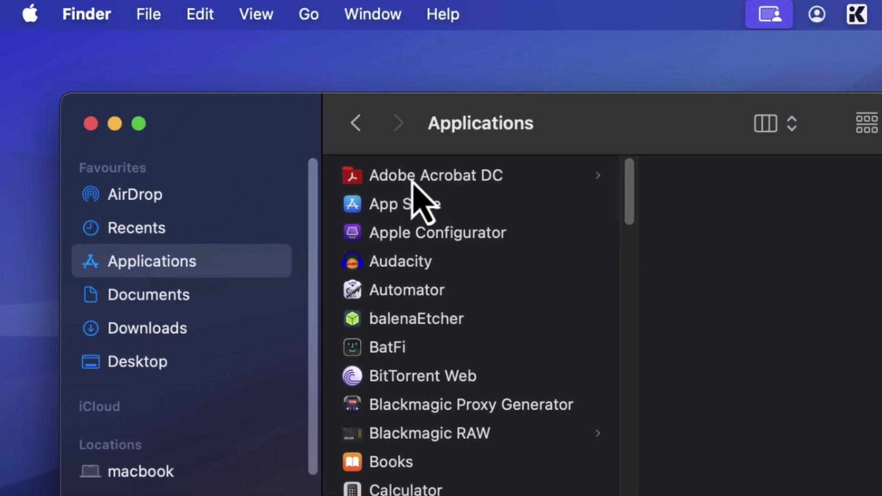
Open Applications > Utilities and select Feedback Assistant.app
scroll(342, 151, "down", 10)
scroll(523, 222, "down", 10)
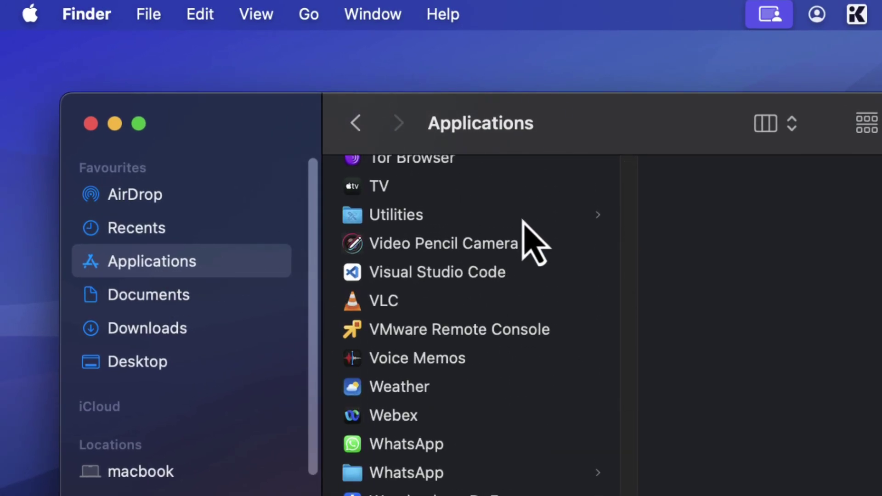
left_click(446, 219)
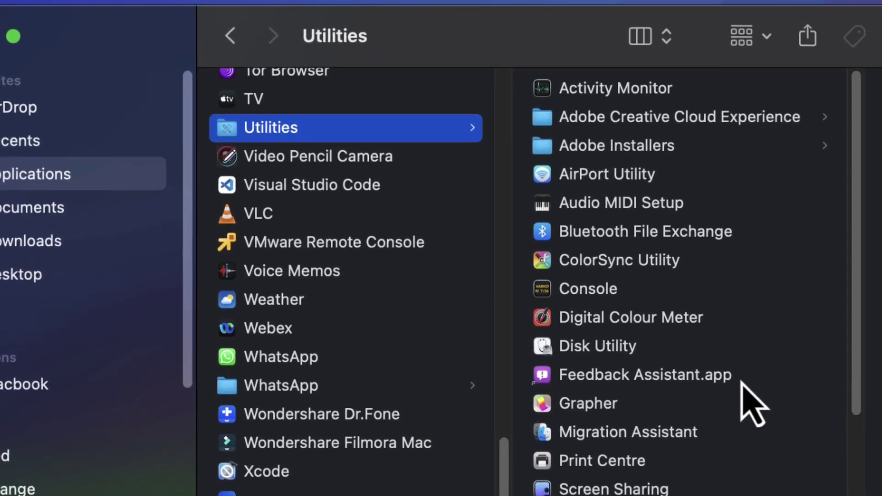
left_click(804, 426)
Launch Feedback Assistant, continue past the welcome screen and accept its licence agreement
double_click(649, 380)
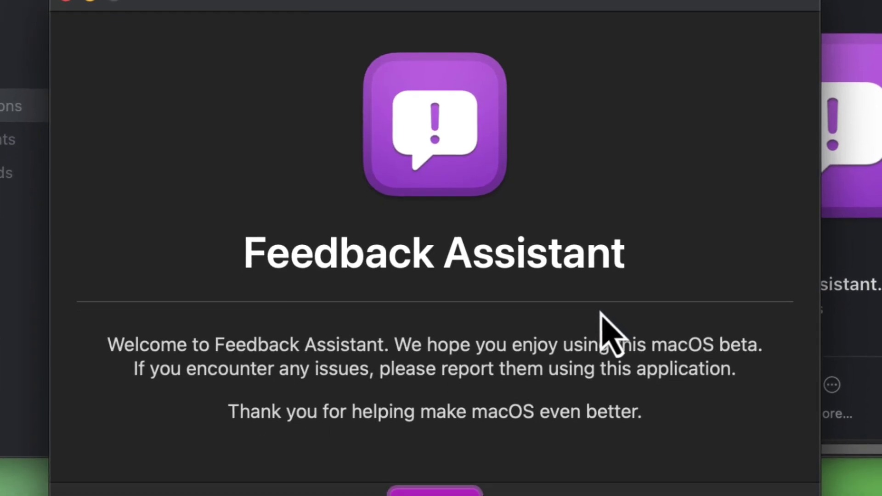
left_click(434, 491)
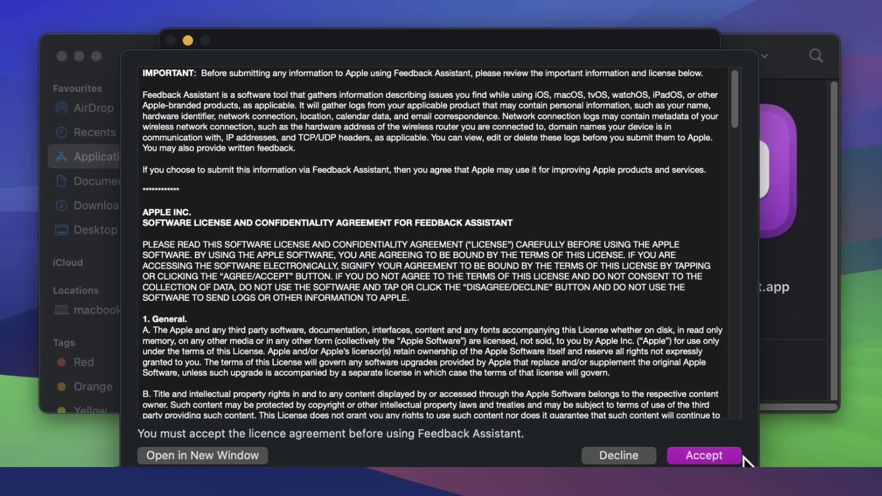
left_click(740, 456)
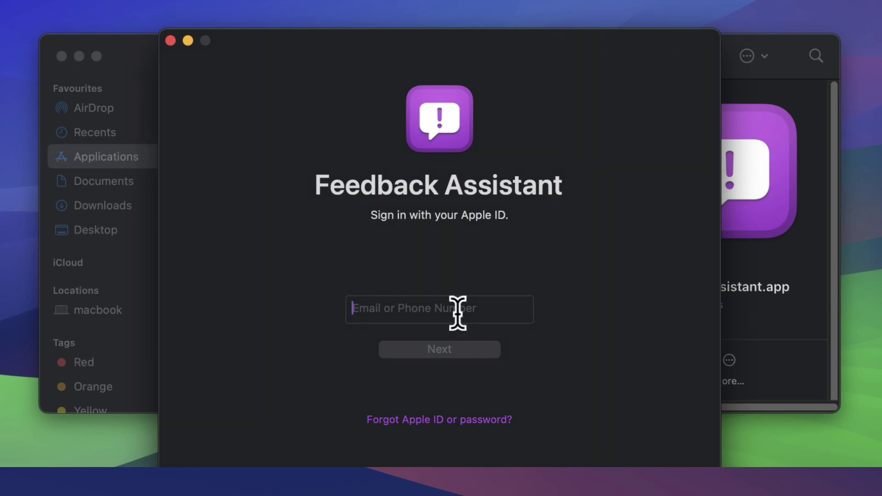